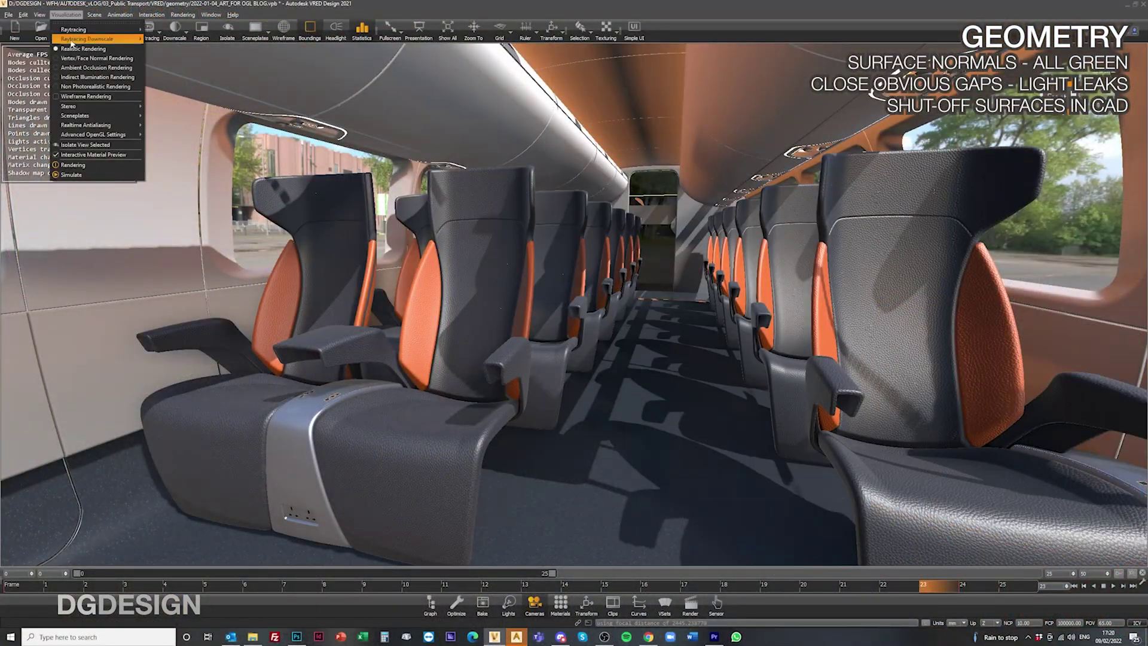
Step: Check the carriage interior's surface normals with Vertex/Face Normal Rendering and return to Realistic Rendering
click(80, 59)
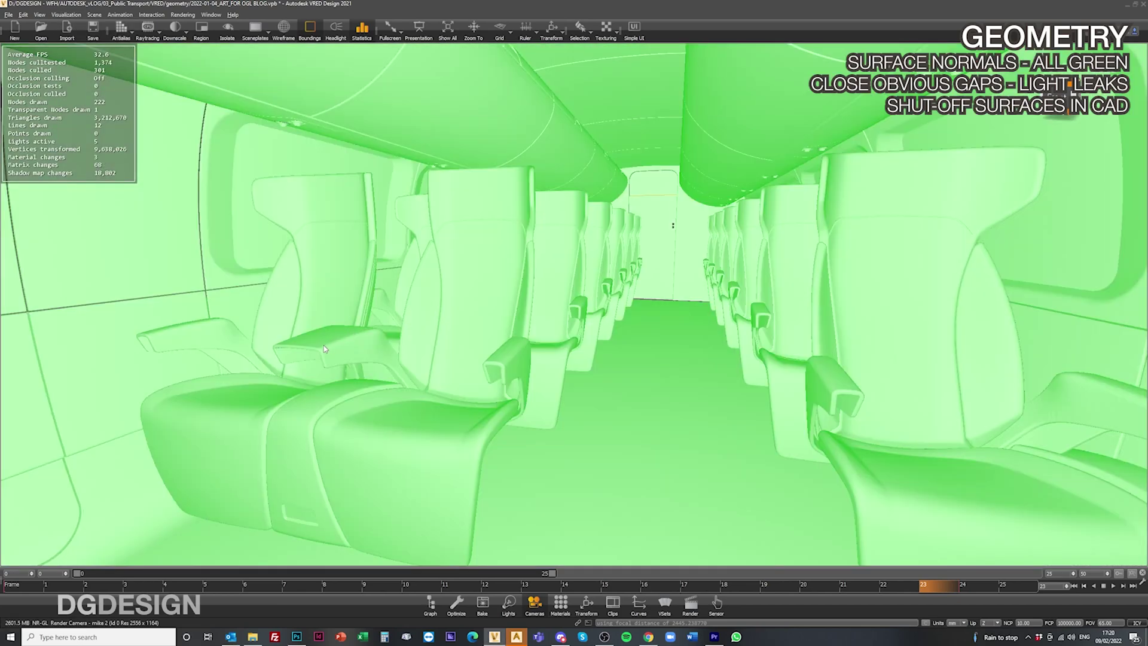
drag(324, 346, 292, 295)
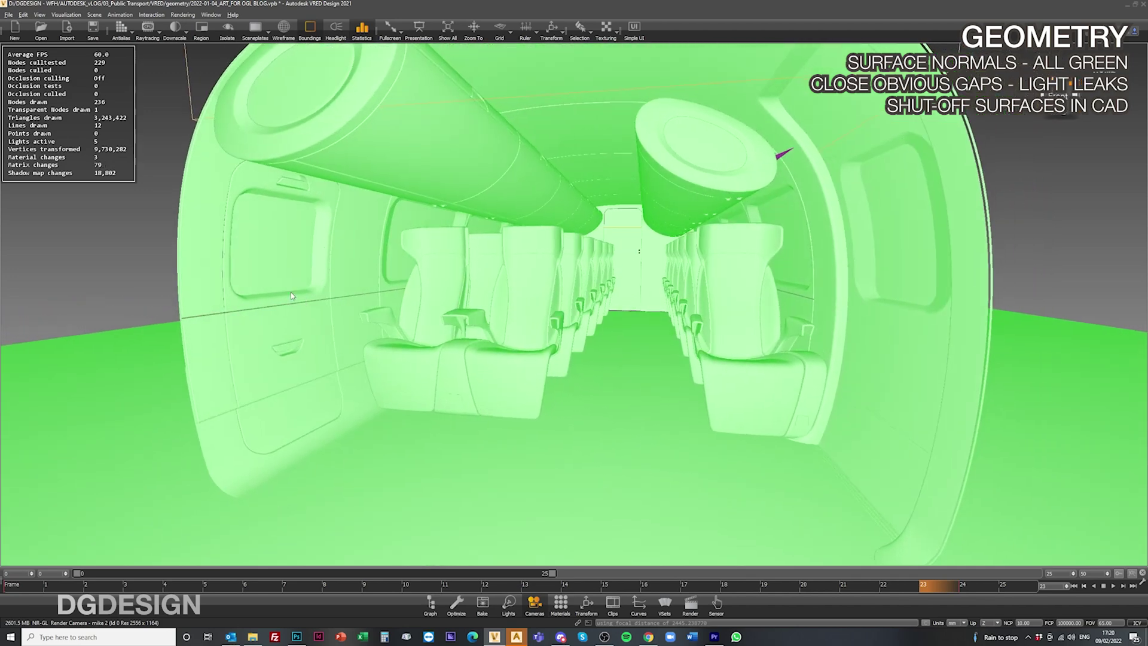
click(60, 17)
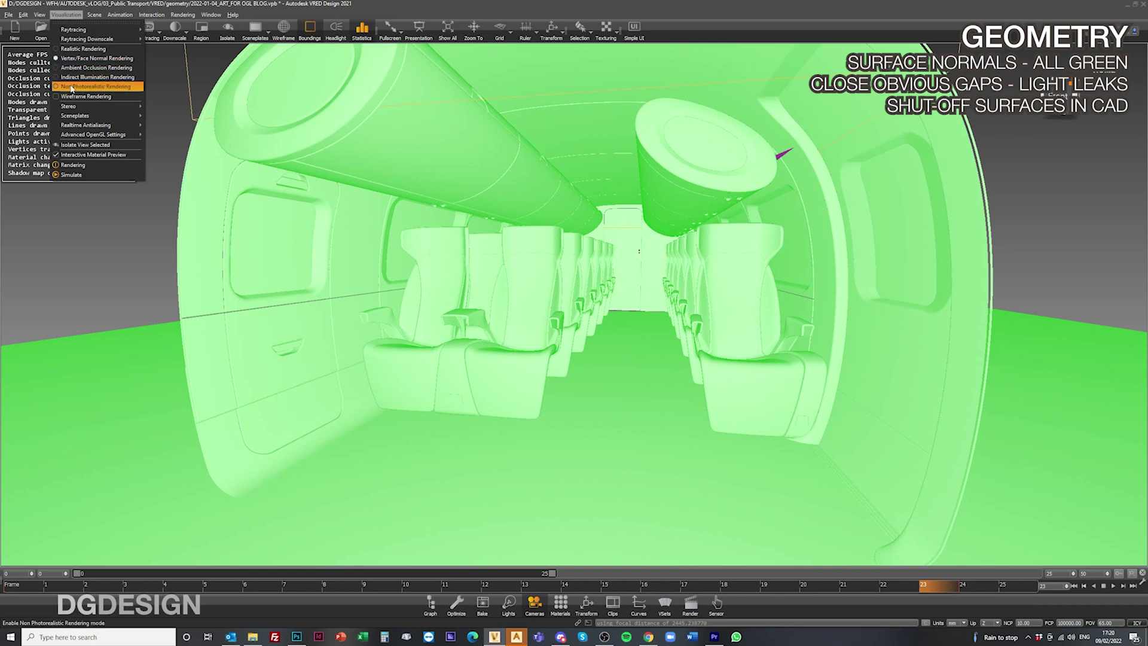
click(69, 49)
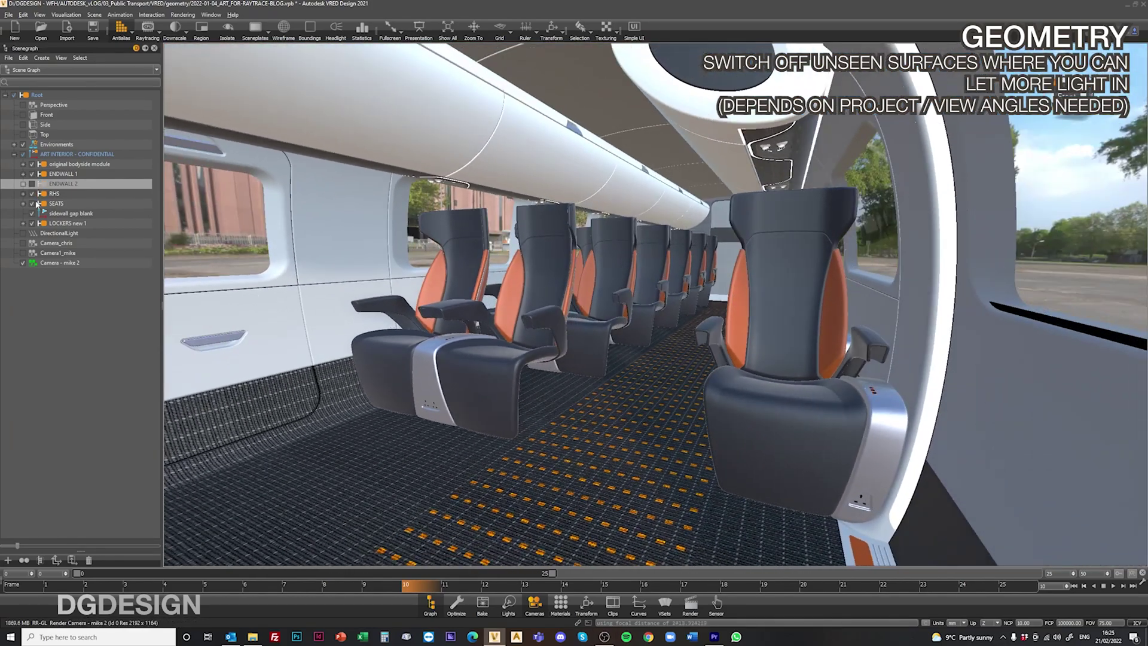
Step: Hide the RHS bodyside to view the seats from outside, and show it again
click(32, 194)
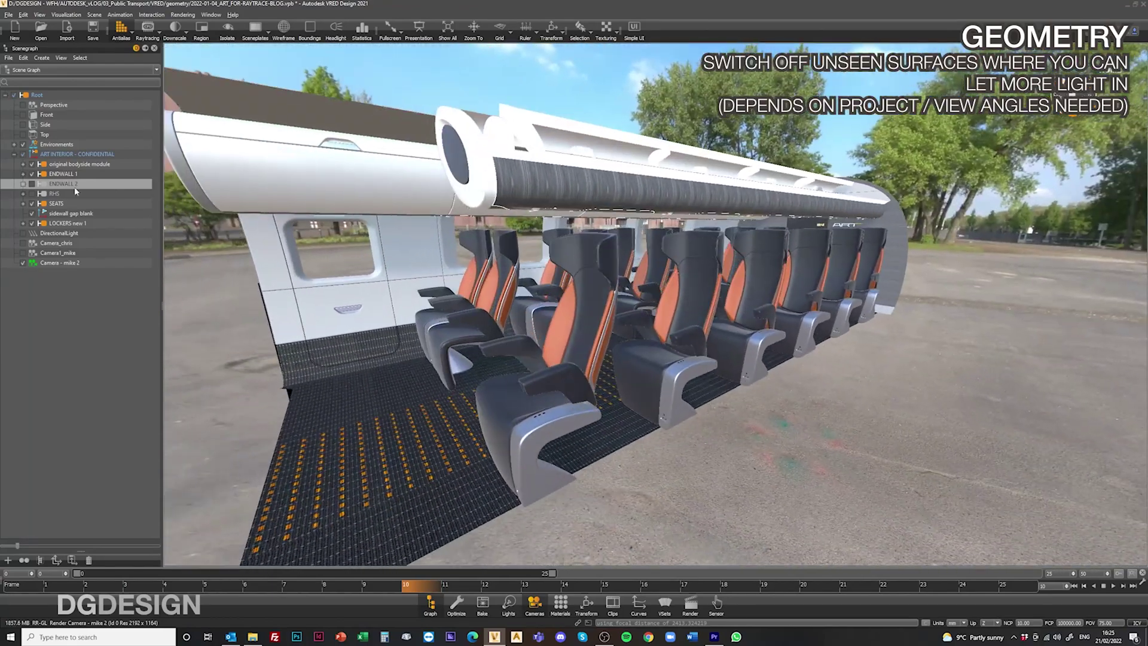
click(33, 194)
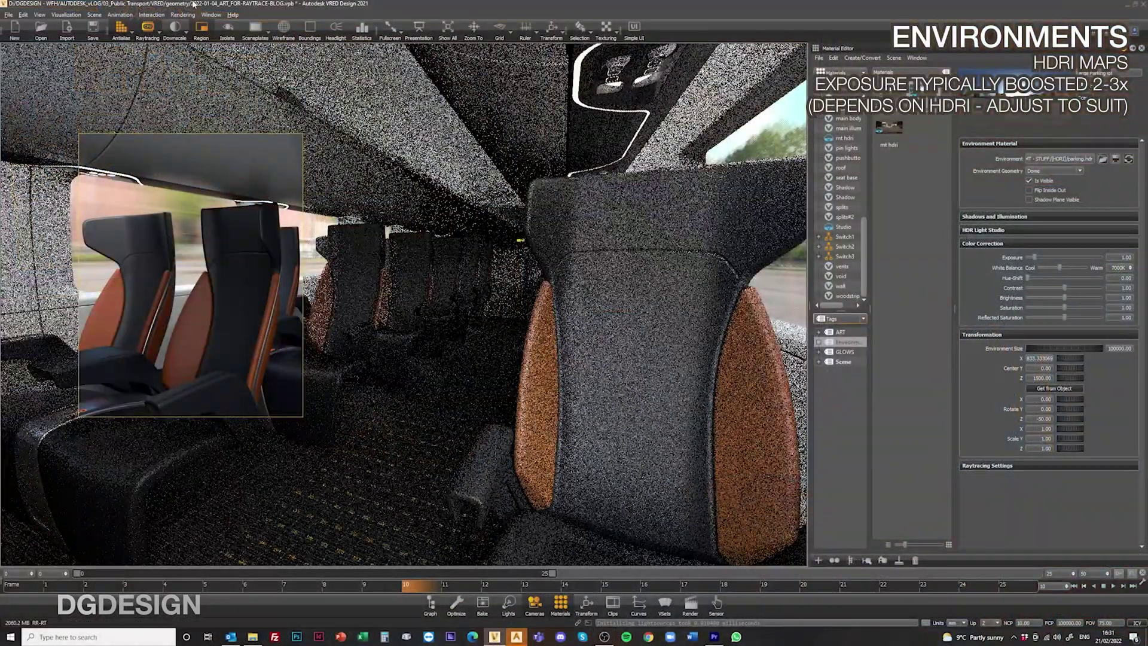
Step: Raise the Exposure in the color correction of the mt hdri environment material
click(1123, 257)
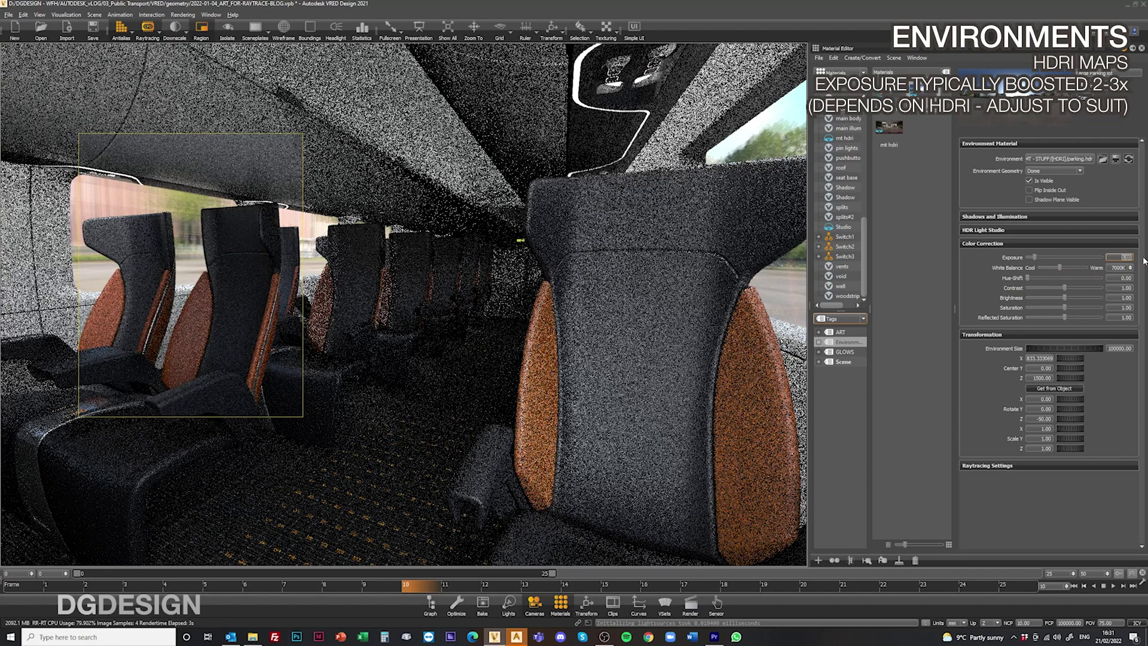
key(Return)
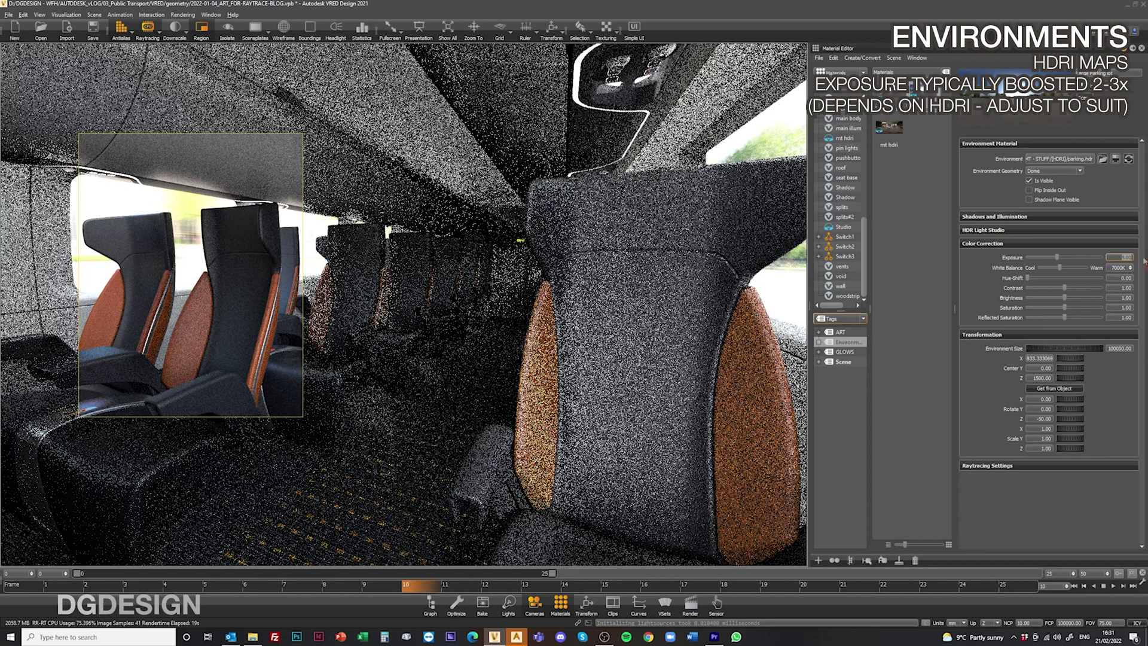
key(Return)
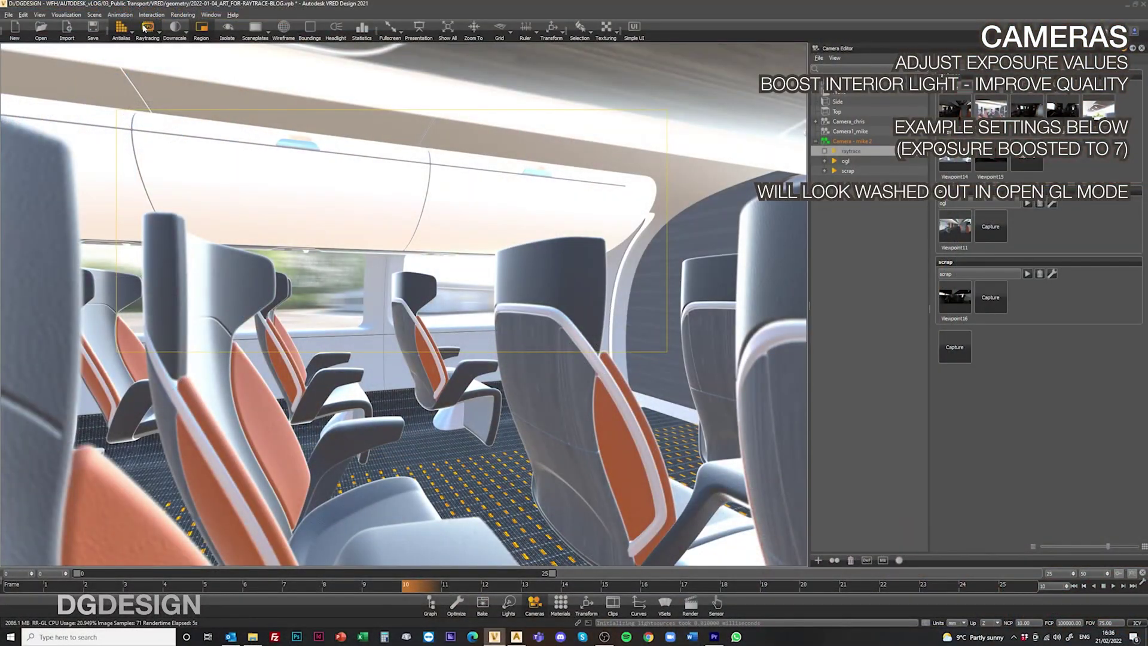
Step: Turn on raytracing for the seat view and select the Camera - mike 2 camera
click(145, 28)
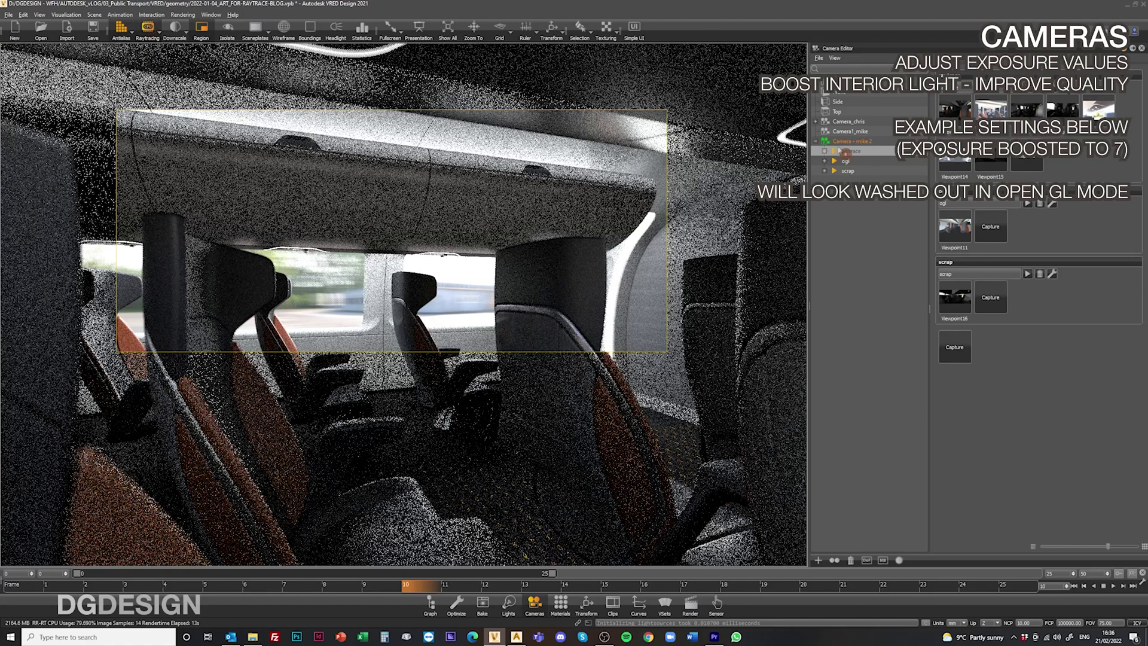
click(845, 142)
click(985, 71)
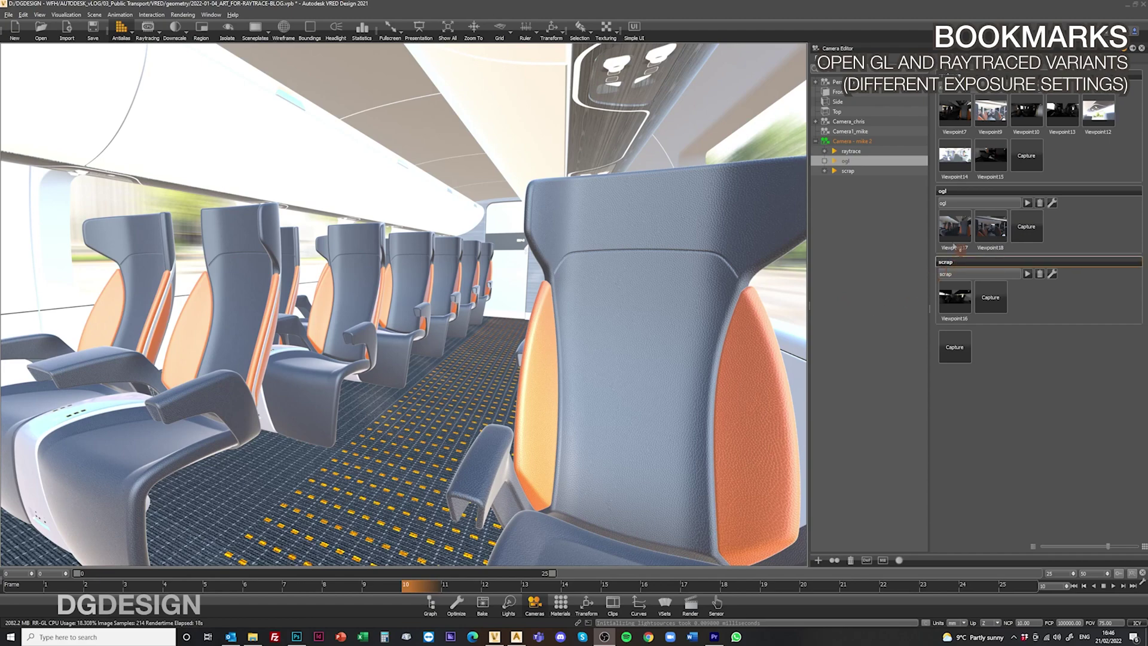
Step: Recall the ogl bookmarks Viewpoint17 and Viewpoint18 to view the interior with the Open GL exposure
click(948, 227)
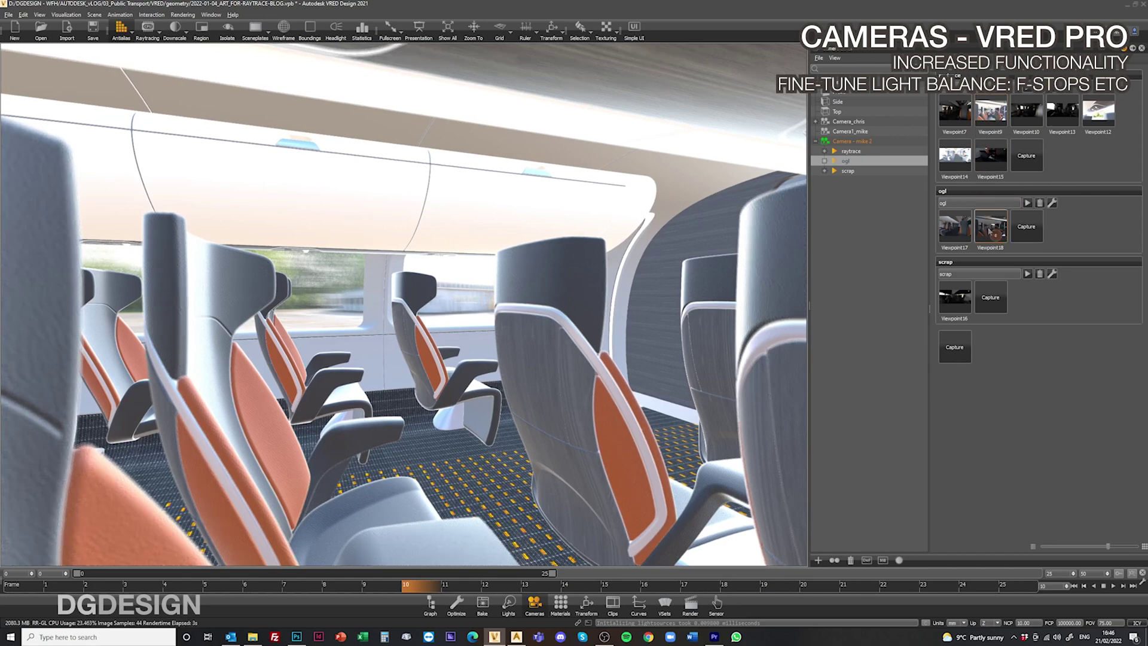
click(990, 232)
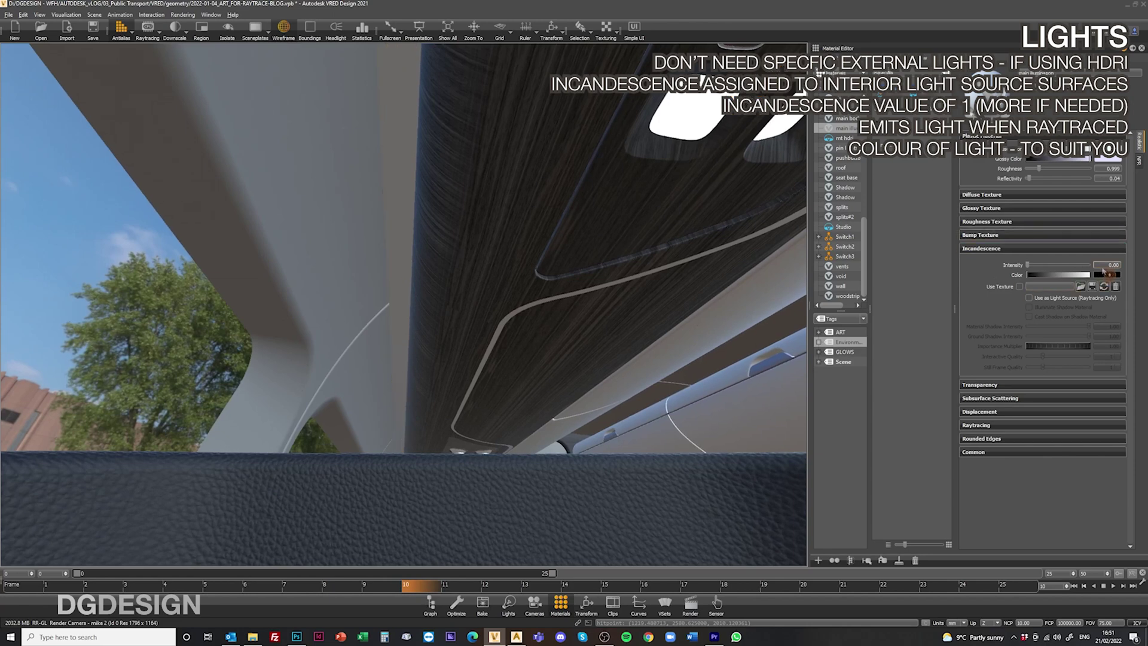
Step: Give the main illum material an incandescence intensity of 1 and a white color, and use it as a raytracing light source
key(Return)
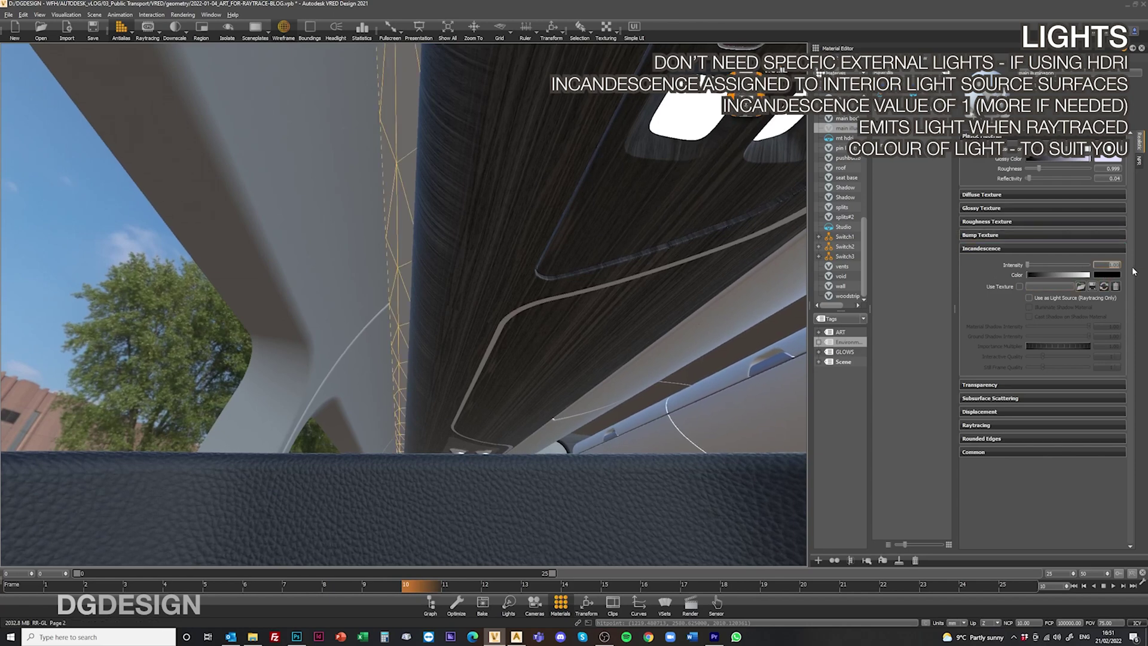
click(1037, 275)
drag(1031, 279, 1088, 275)
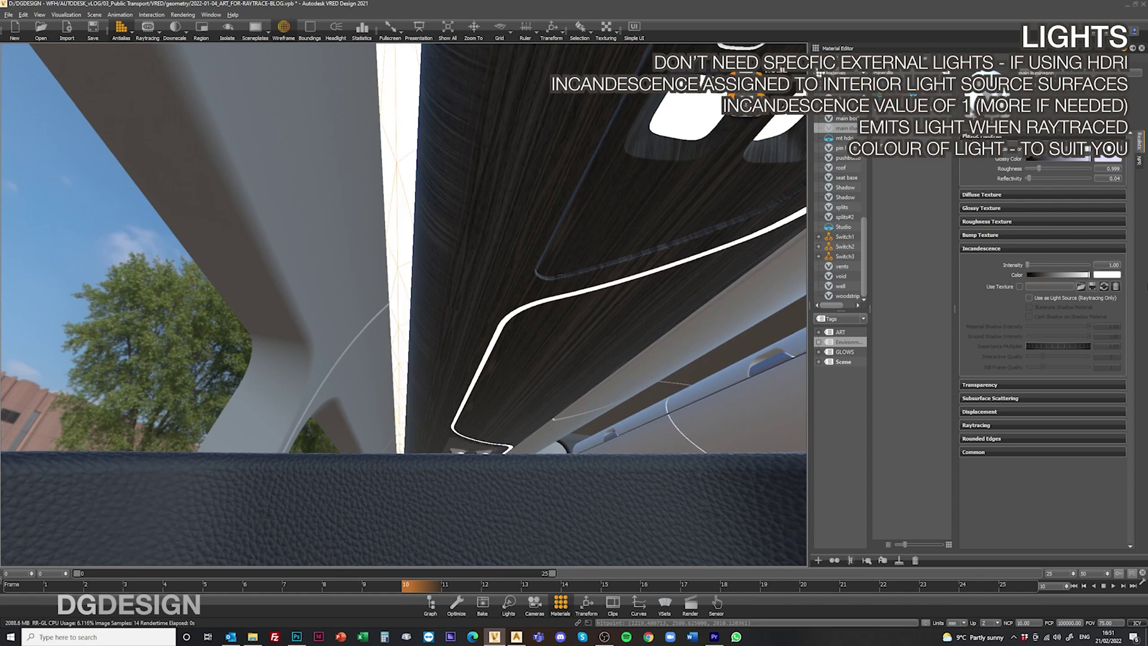
click(1028, 299)
scroll(442, 293, down, 3)
drag(441, 301, 669, 374)
click(446, 362)
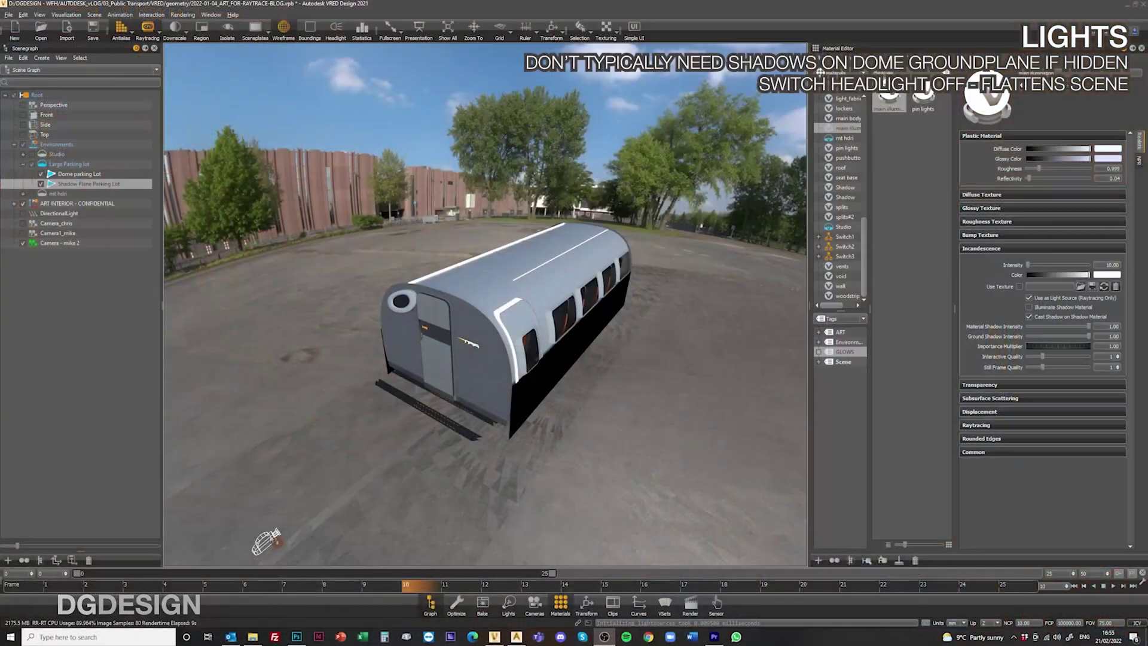
Step: Disable Cast Shadow on Shadow Material for the main illum material and hide the Shadow Plane Parking Lot node
drag(261, 473, 351, 472)
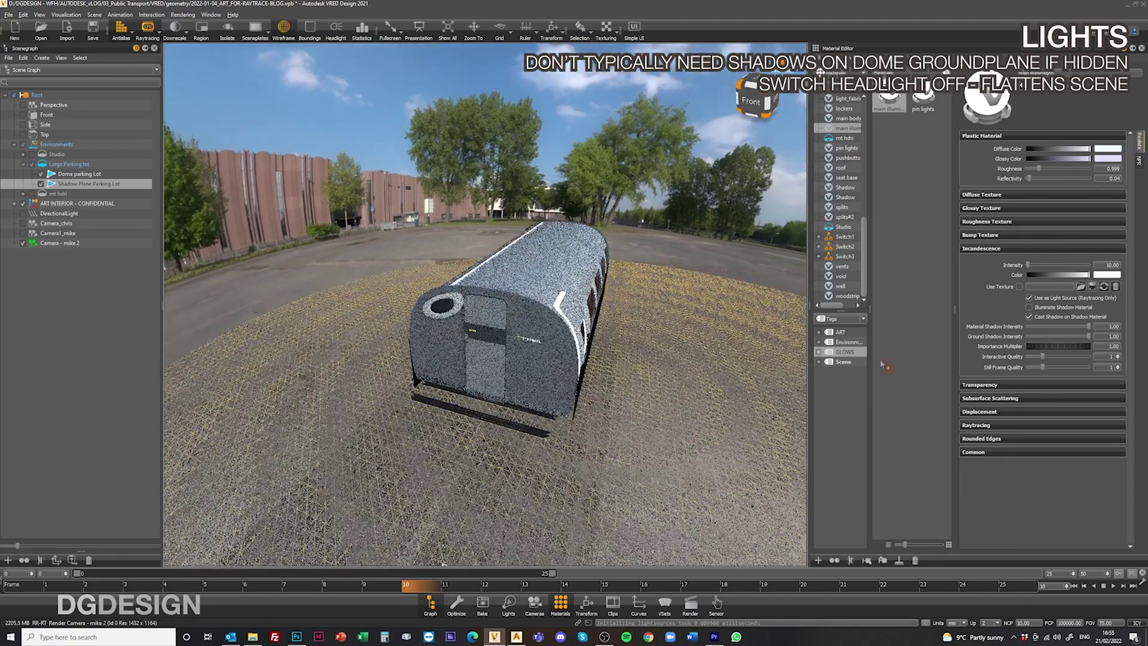
click(1029, 317)
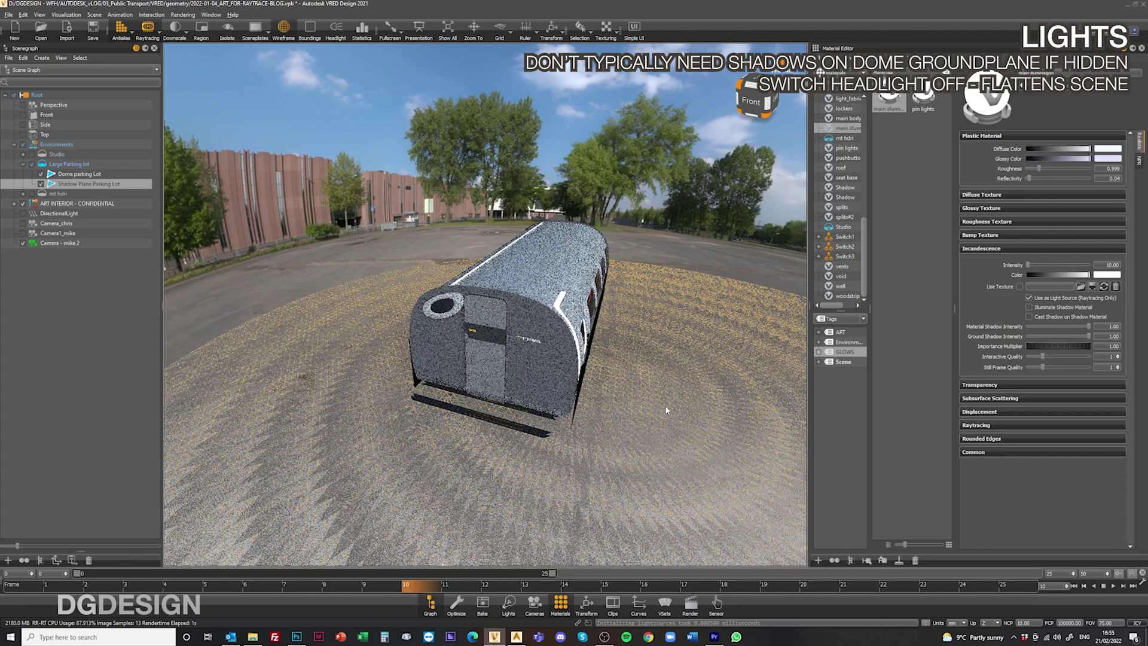
drag(682, 413, 583, 425)
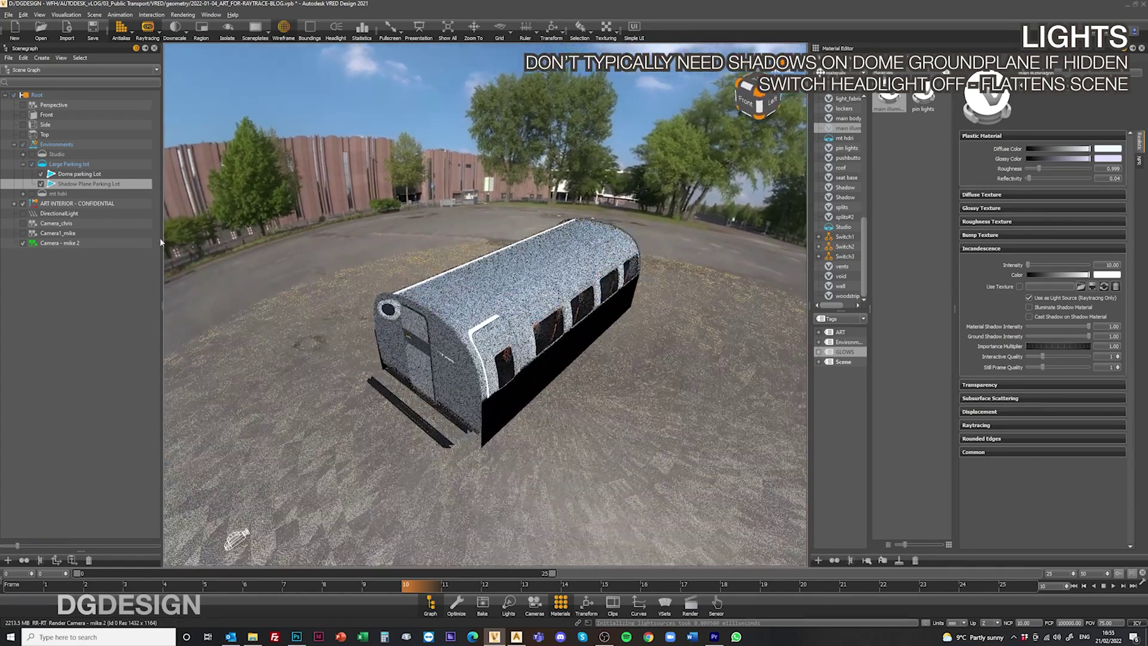
click(40, 185)
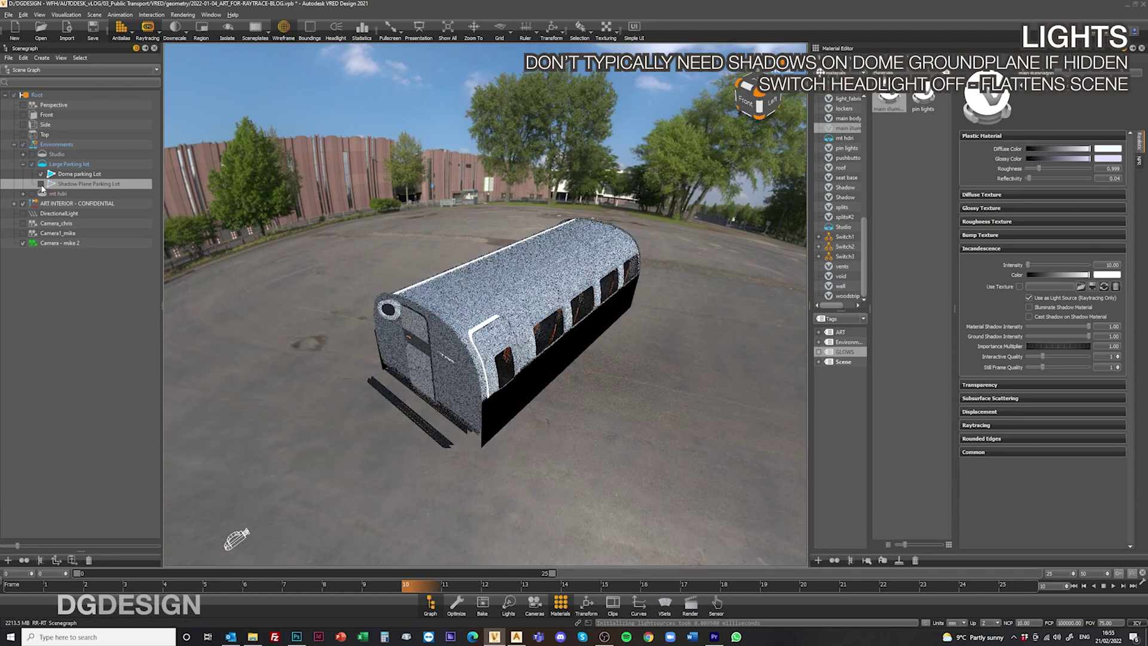
Step: Turn off raytracing and bring the view inside the carriage among the seats
scroll(346, 361, up, 5)
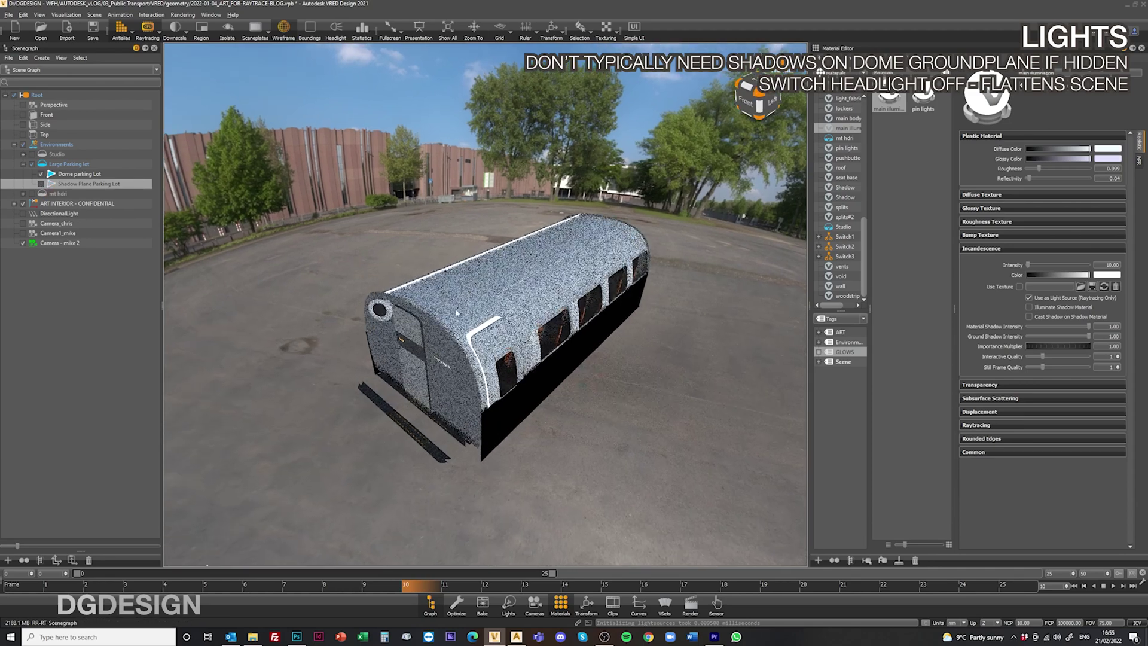
drag(405, 387, 572, 271)
scroll(568, 281, up, 3)
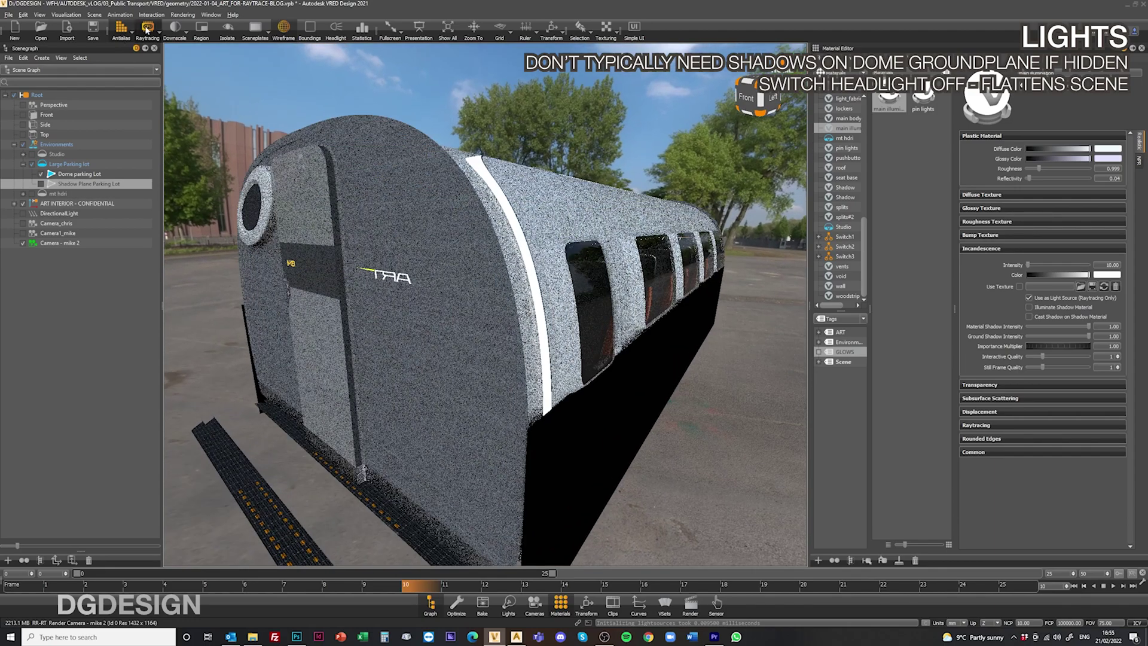
click(147, 28)
scroll(512, 277, up, 10)
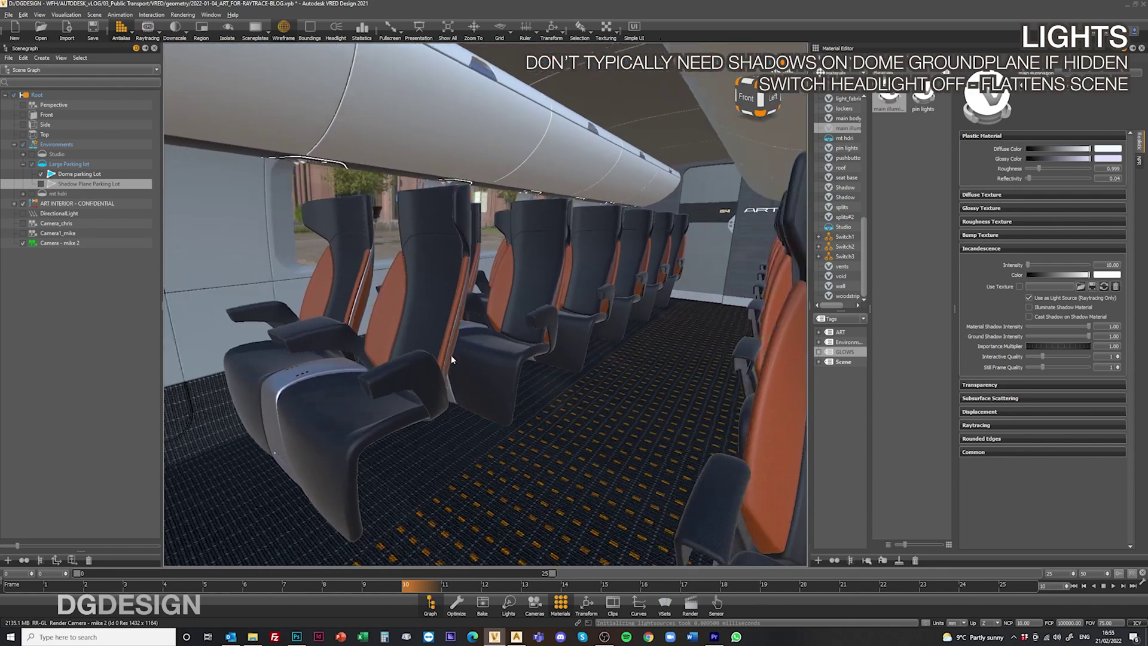
scroll(451, 354, up, 5)
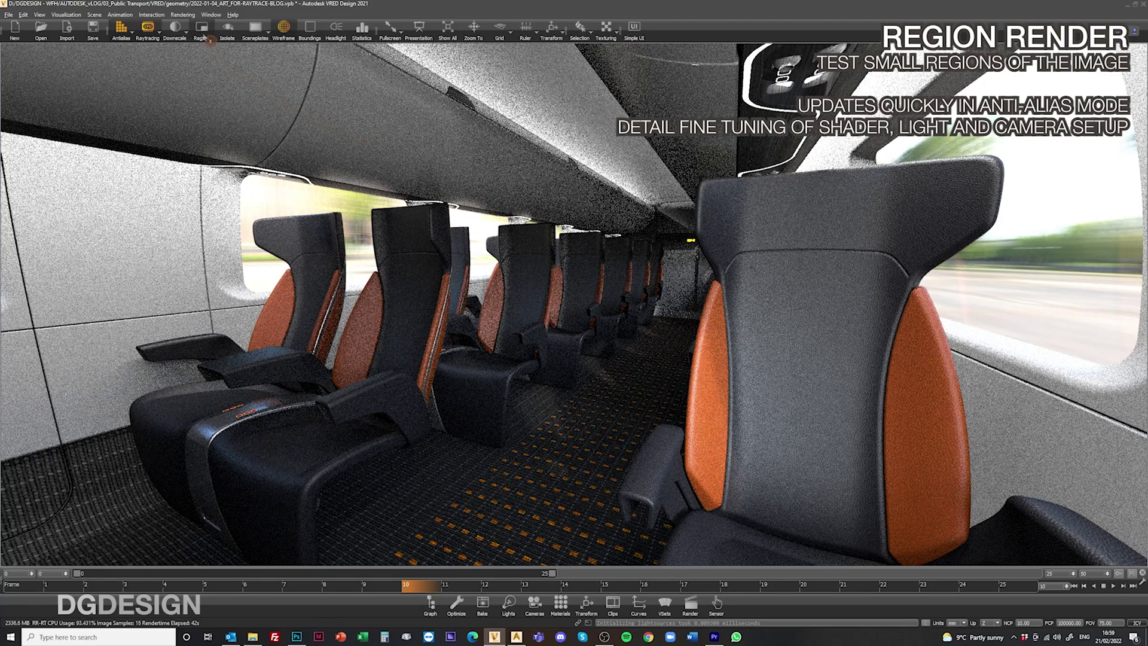
Step: Activate region rendering for the raytraced carriage interior
click(208, 39)
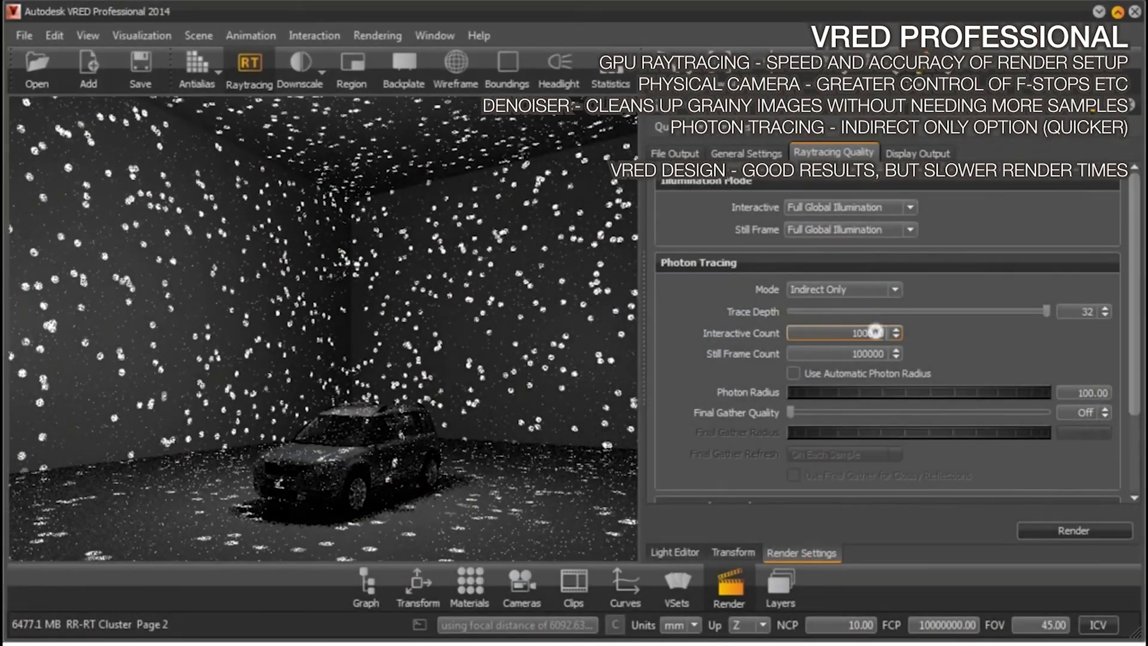
Step: Set both the Interactive Count and the Still Frame Count for photon tracing to 500000
double_click(875, 332)
key(Return)
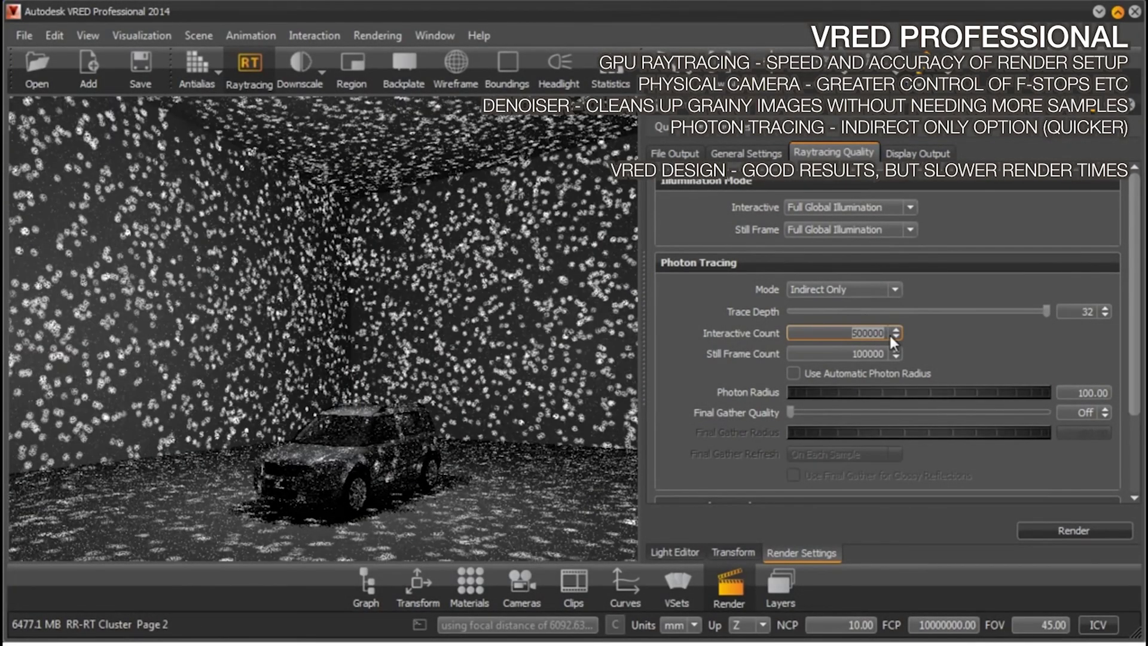
drag(318, 454, 306, 407)
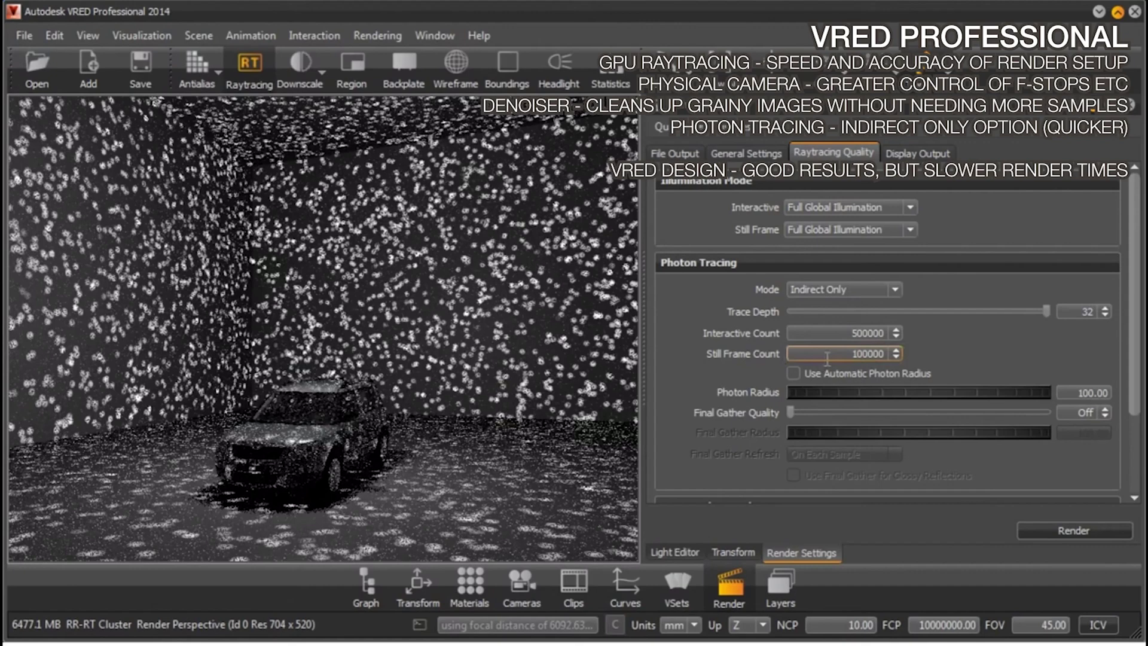
double_click(867, 353)
text(500000)
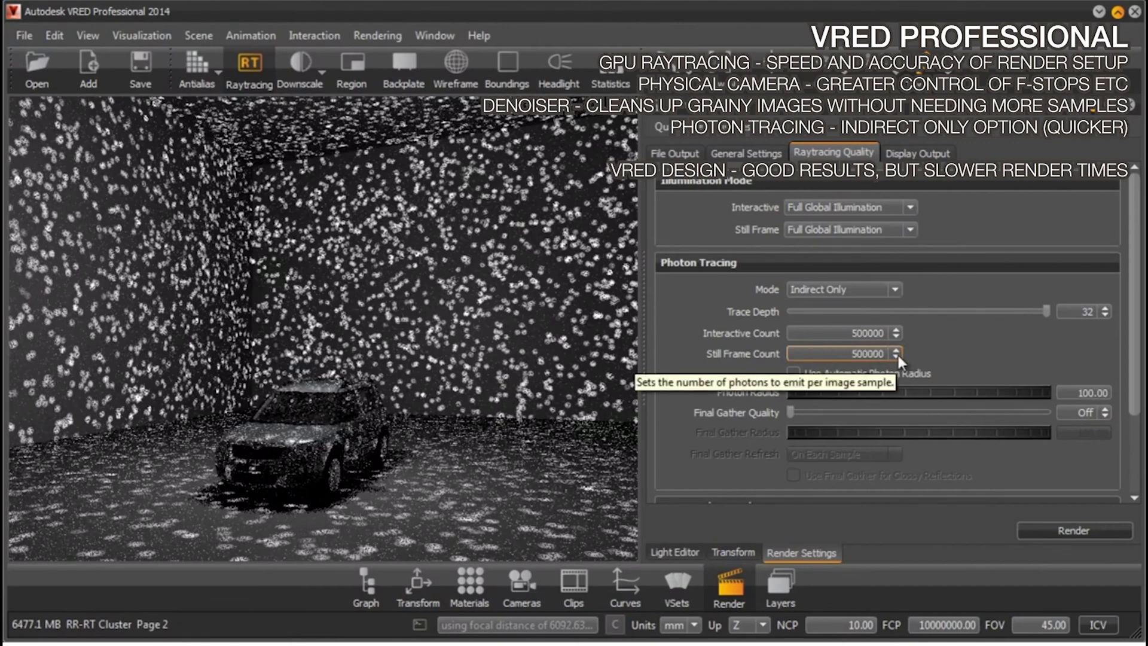
key(Return)
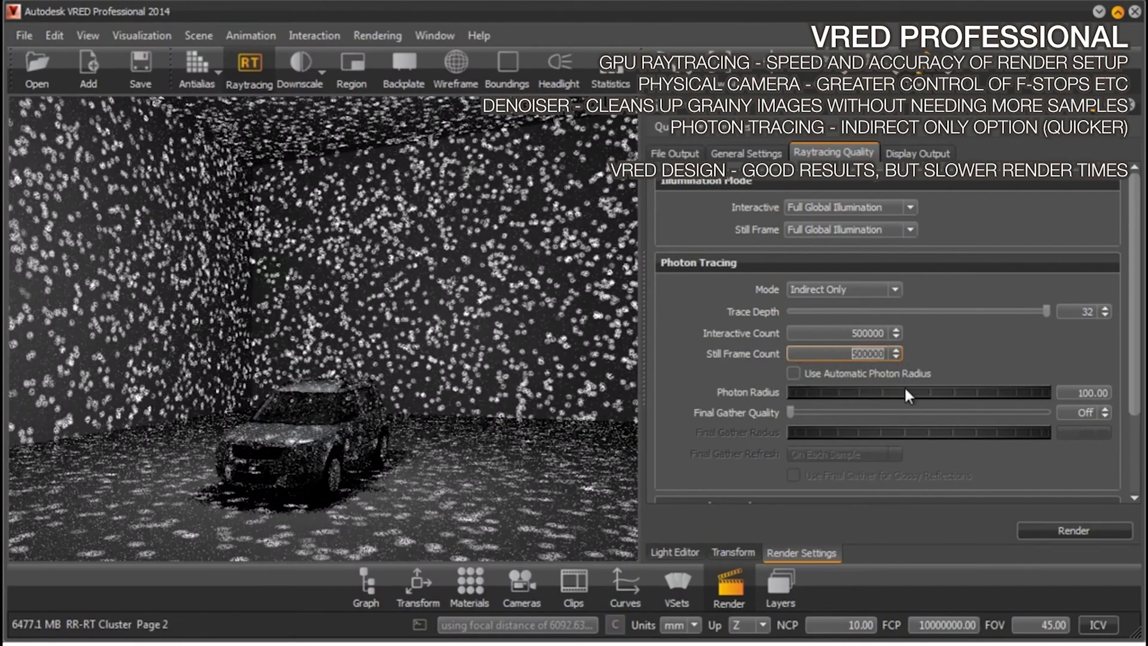
Step: Increase the Photon Radius to 150
mouse_move(904, 392)
mouse_down()
mouse_move(977, 390)
mouse_move(899, 397)
mouse_move(910, 401)
mouse_up()
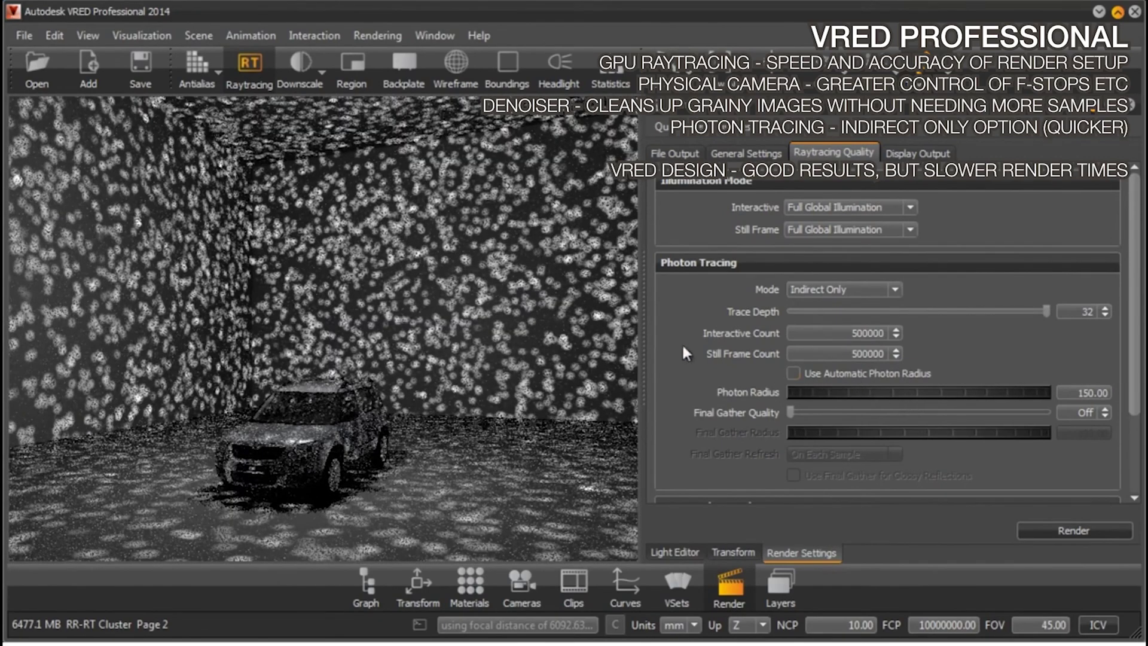
key(a)
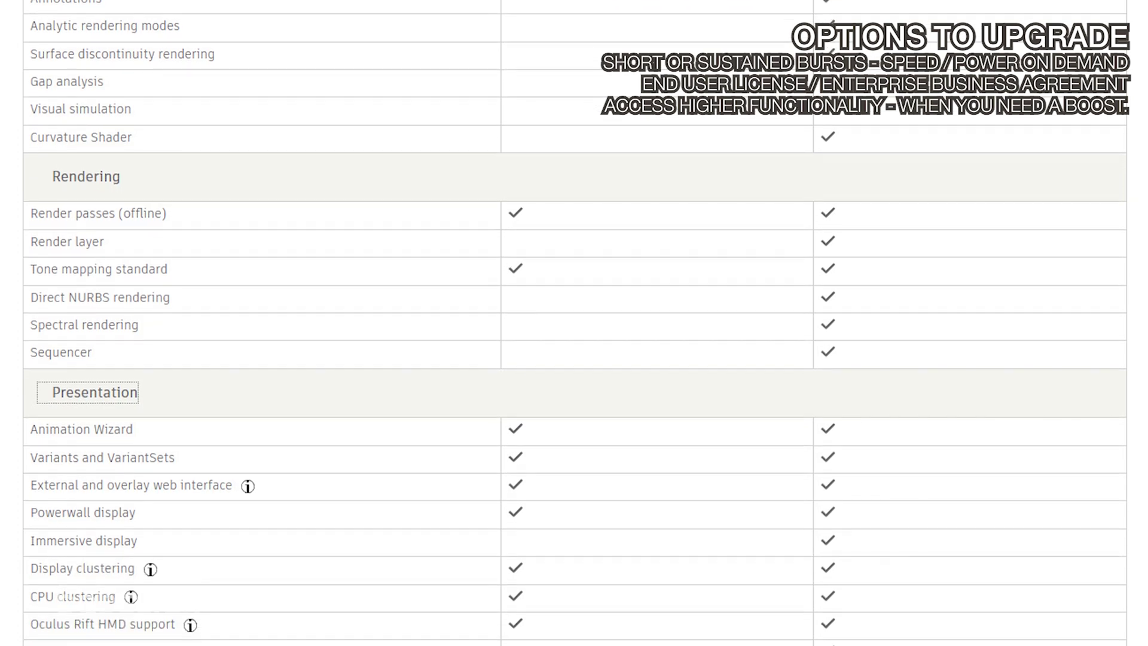
Step: Review the Rendering and Presentation sections of the VRED feature comparison table
scroll(574, 335, down, 1)
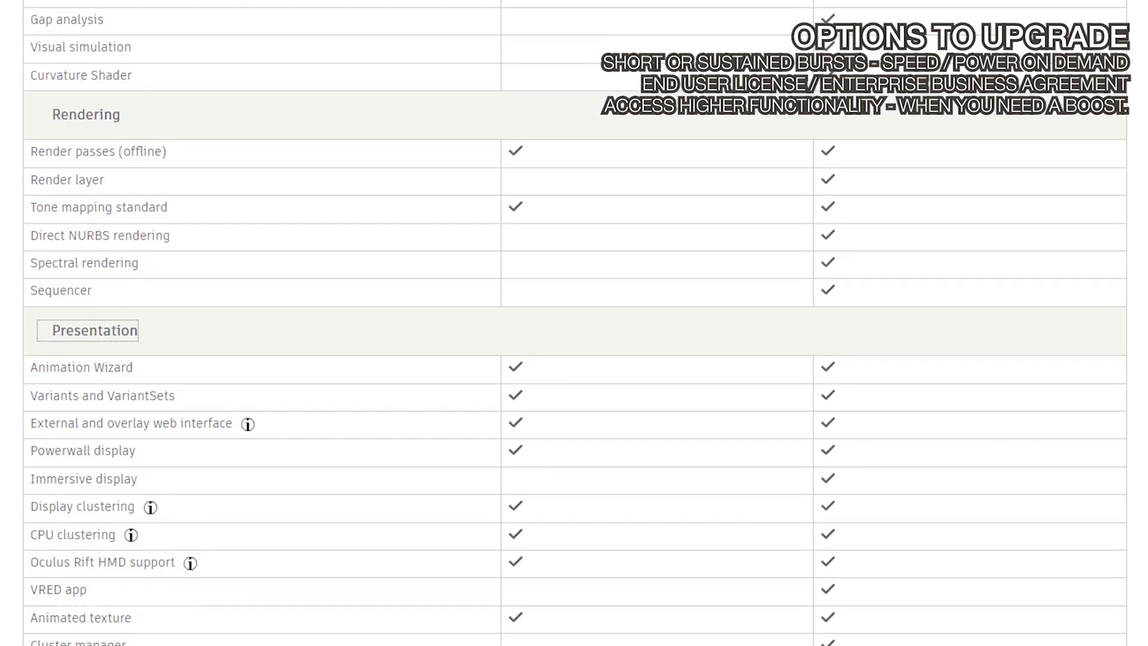
scroll(574, 335, down, 1)
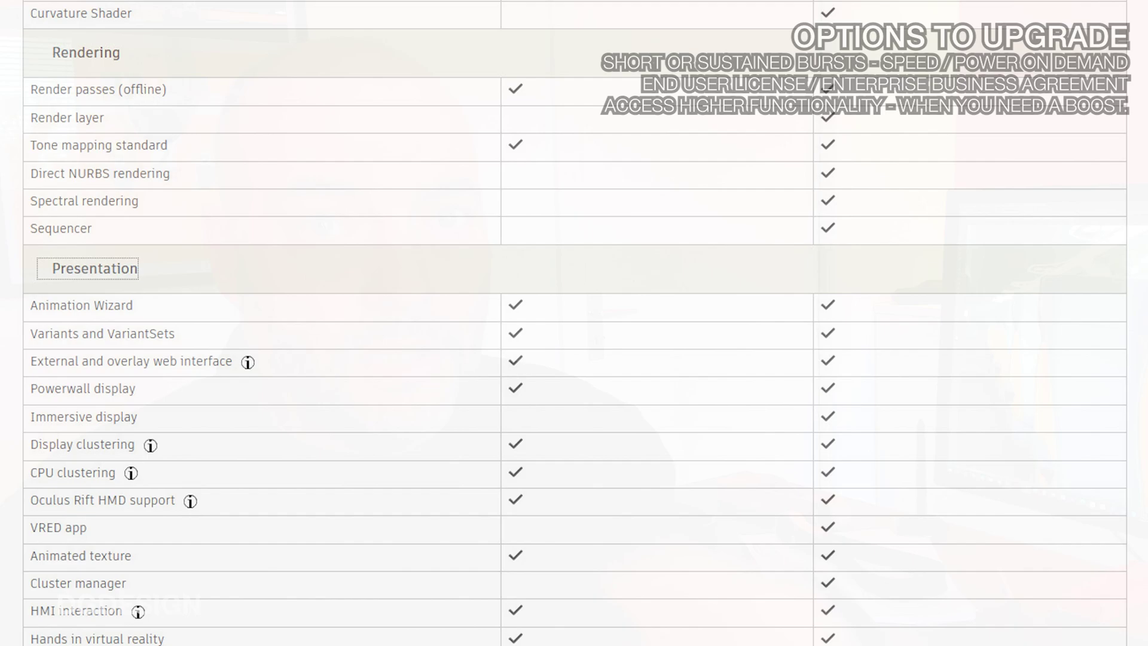